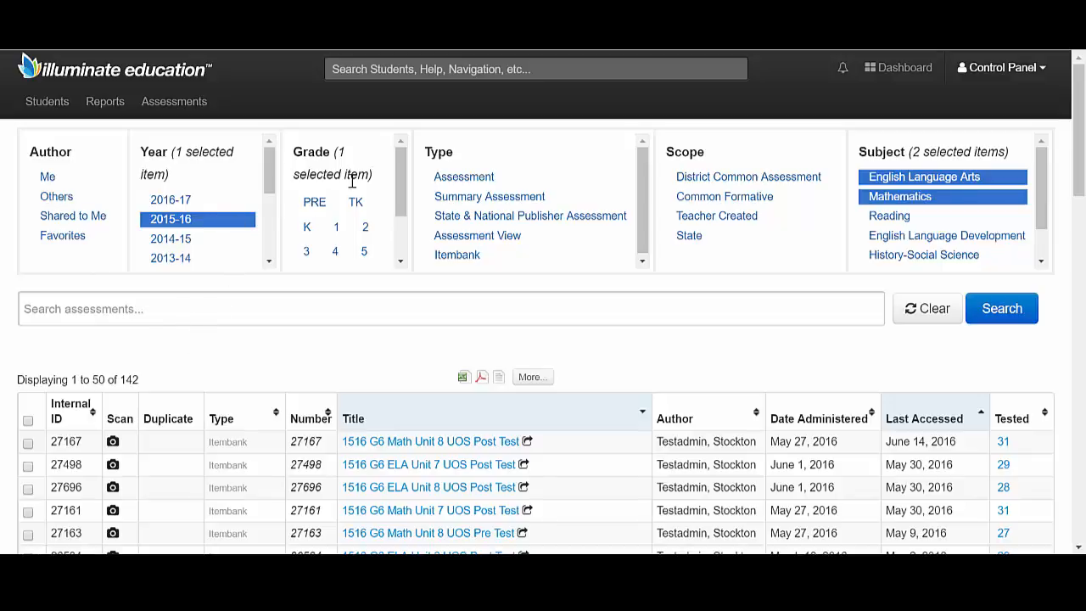
- Remove English Language Arts from the subject filter and search for the 2015-16 grade 6 Mathematics assessments
scroll(352, 222, "down", 2)
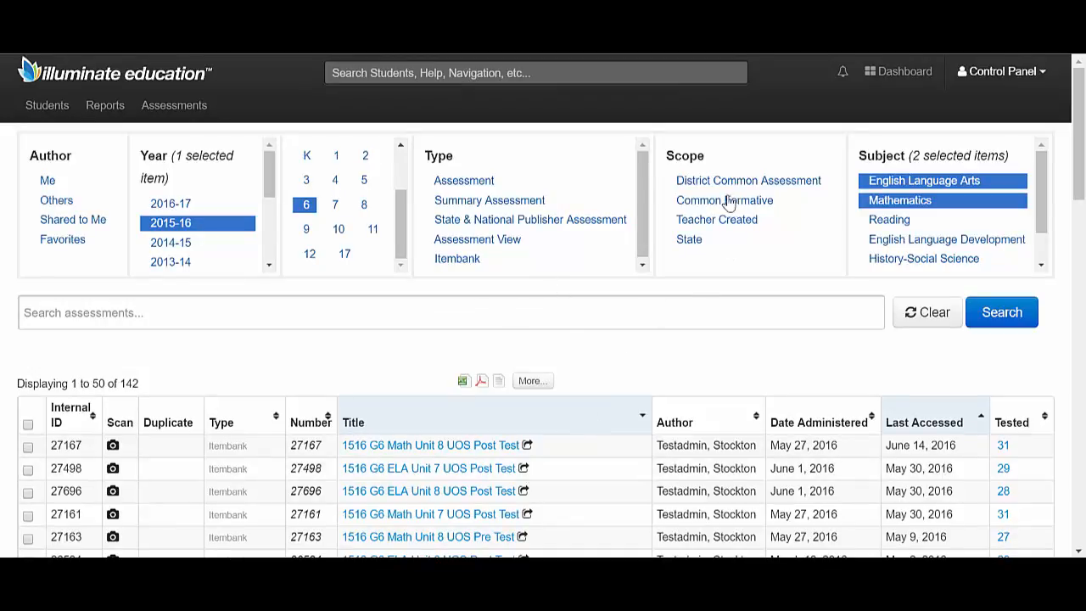
left_click(925, 181)
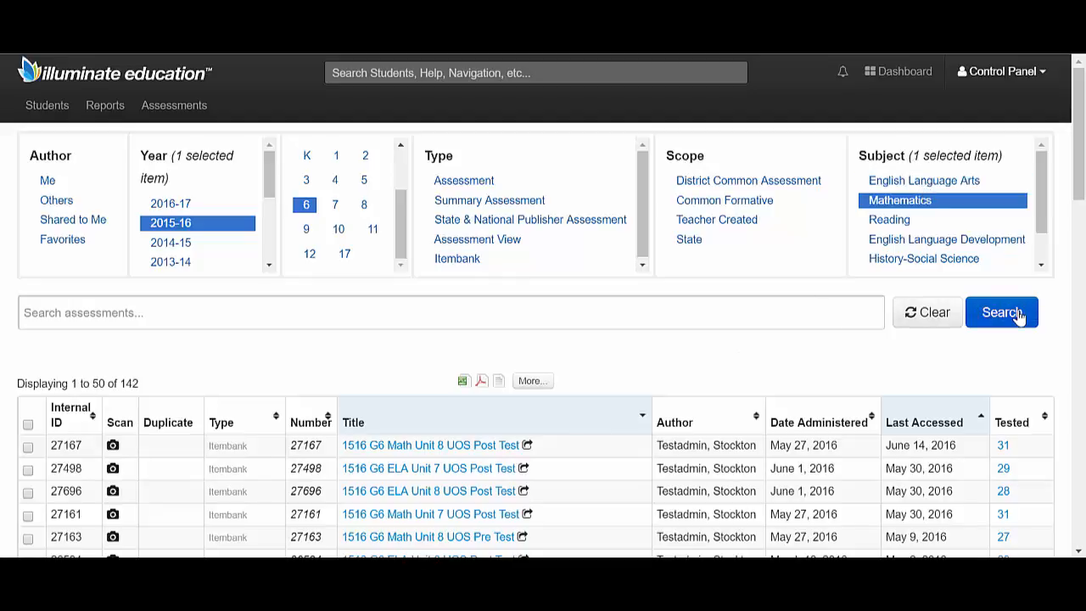
left_click(988, 314)
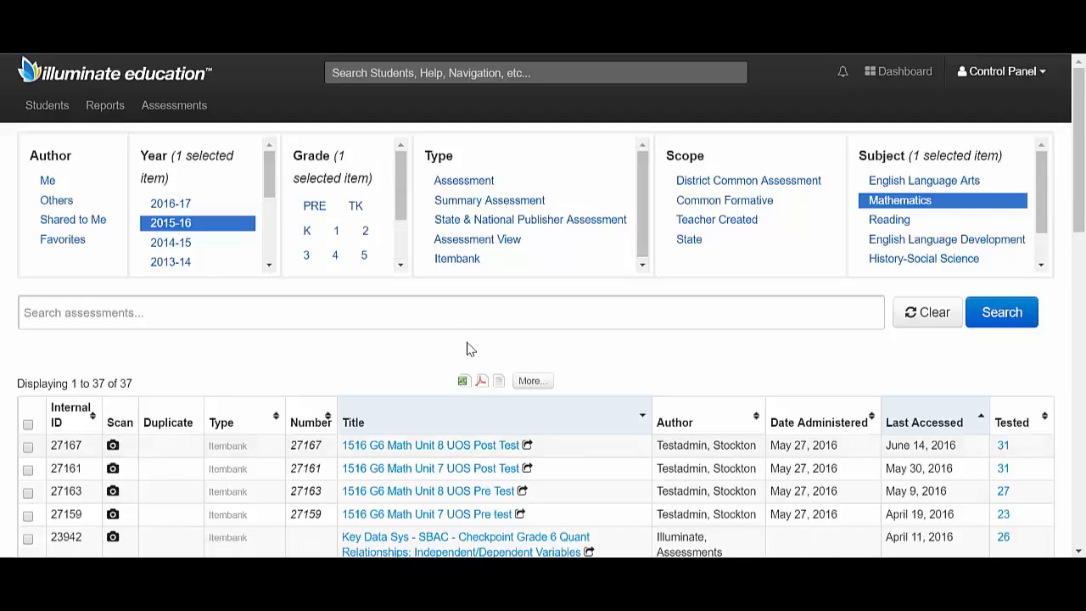
- Add an online testing roster for 1516 G6 Math Unit 8 UOS Post Test with academic year 2015-16 and grade level 6th Grade
left_click(452, 455)
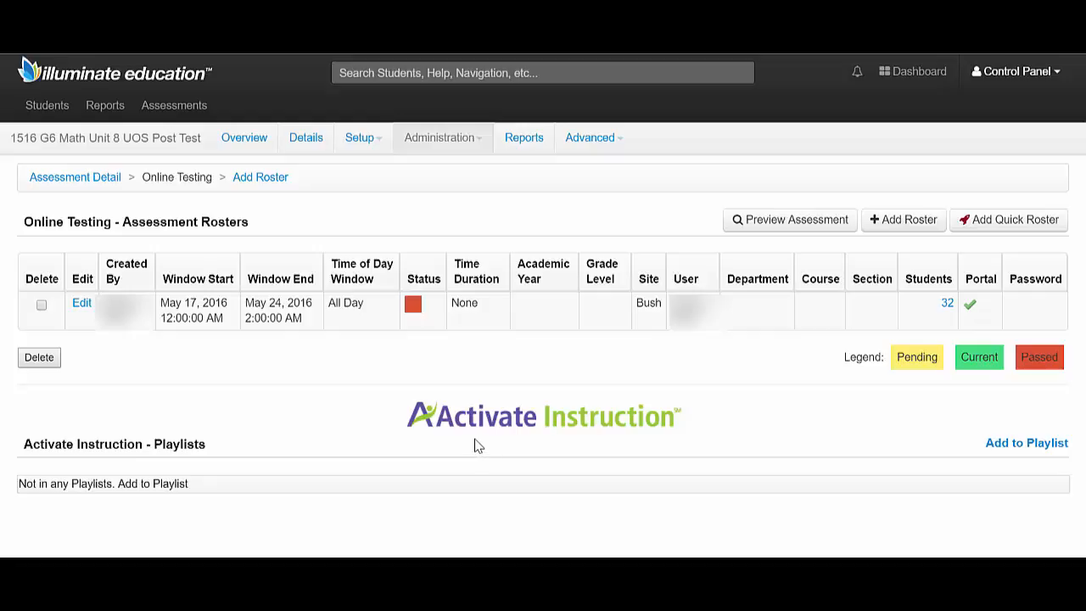
left_click(922, 228)
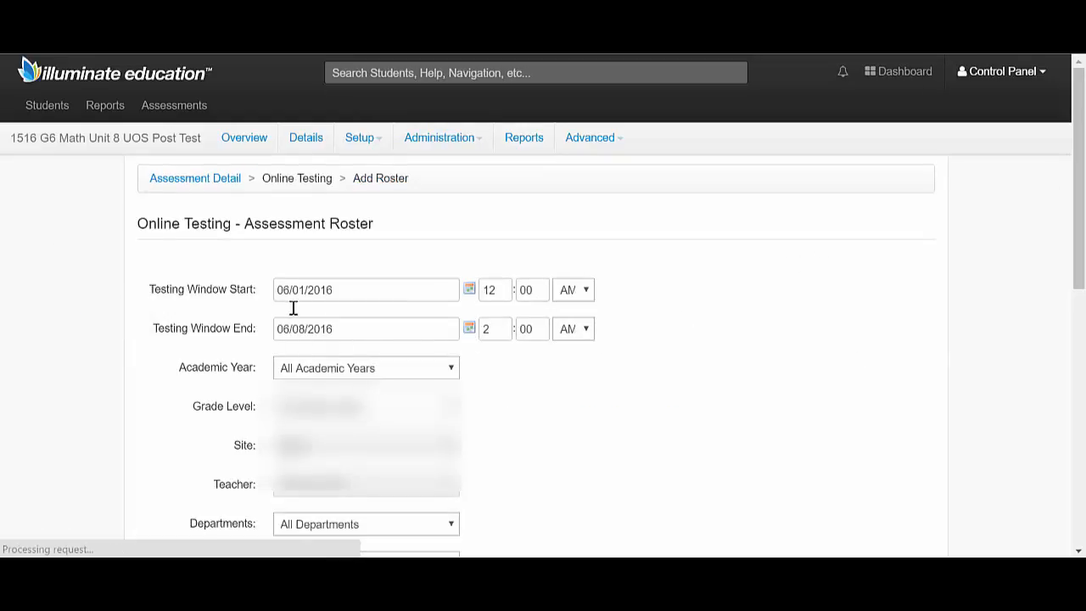
scroll(222, 312, "down", 1)
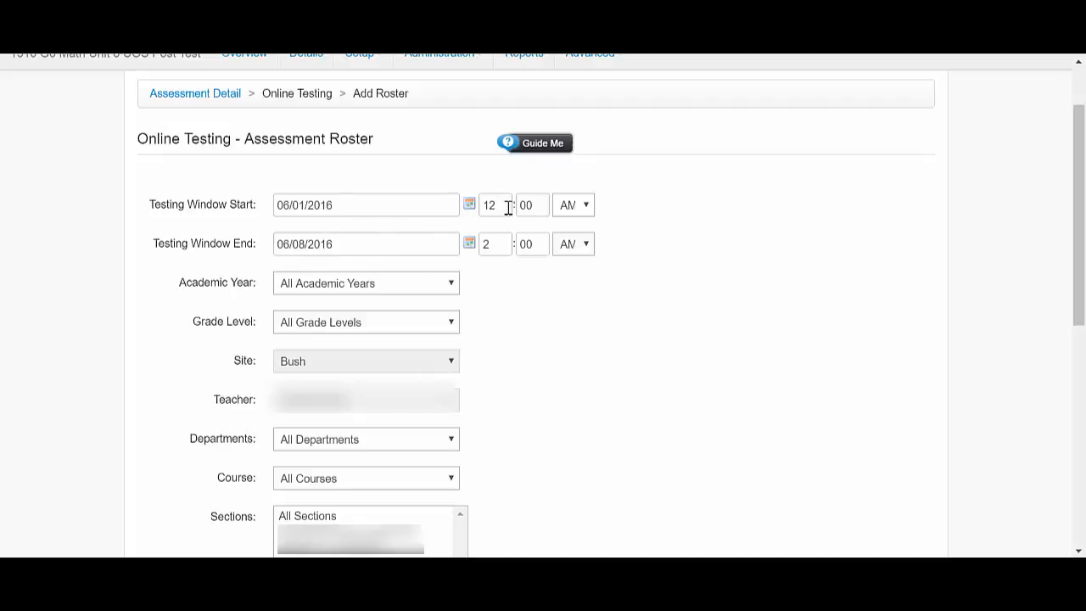
left_click(440, 289)
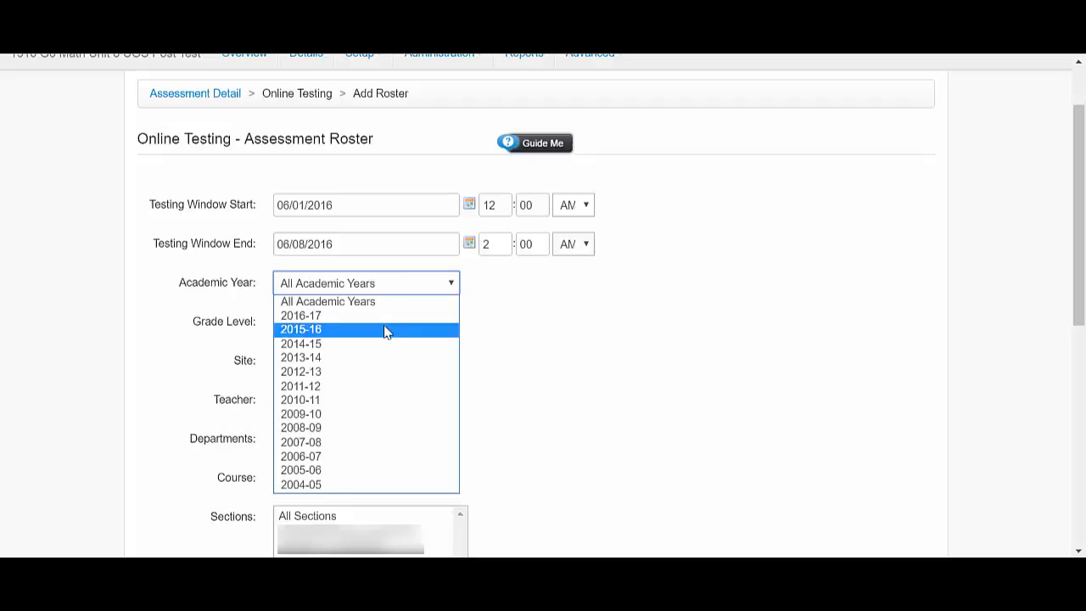
left_click(386, 331)
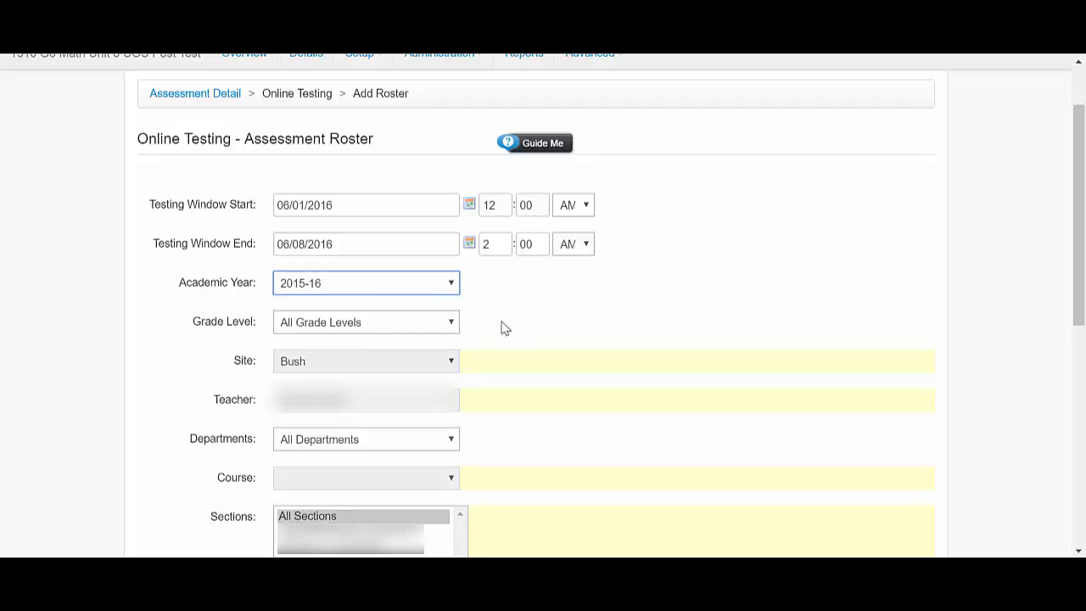
left_click(451, 323)
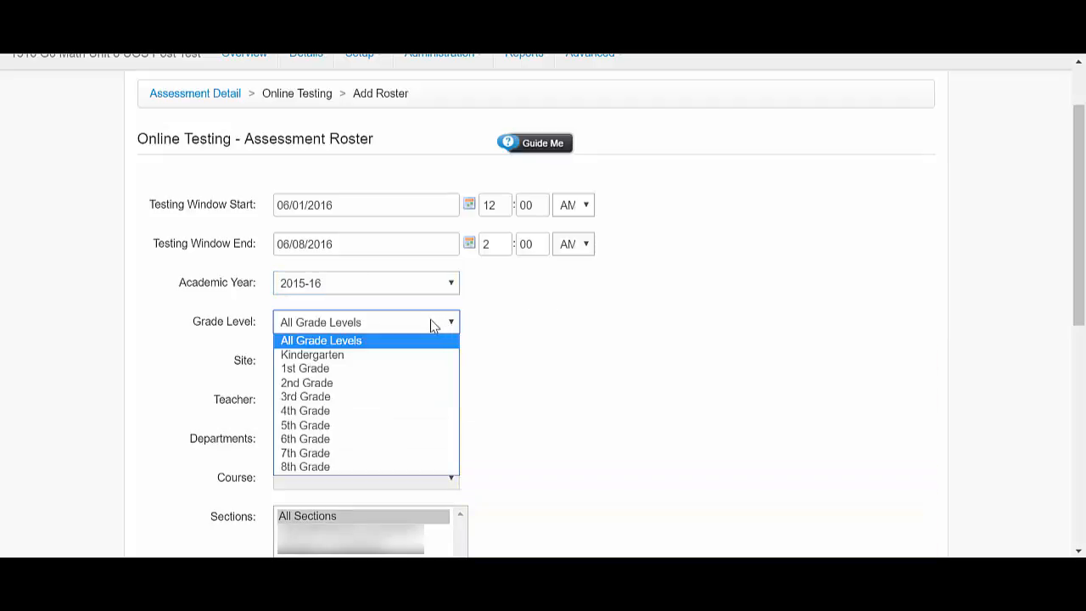
left_click(319, 440)
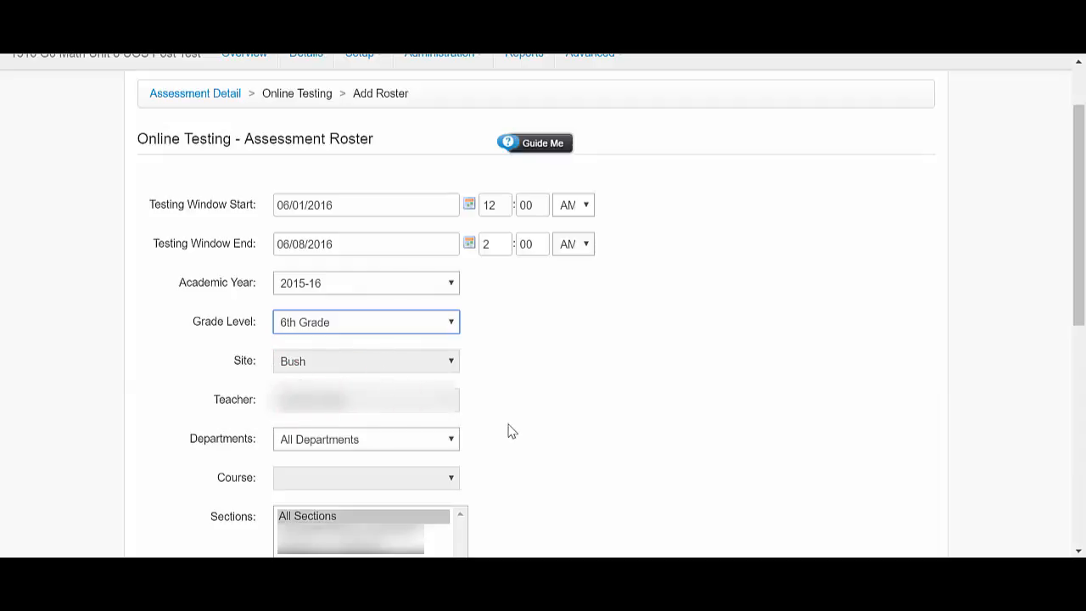
- Select a single class section for the roster in place of All Sections and try to save the roster
scroll(484, 449, "down", 2)
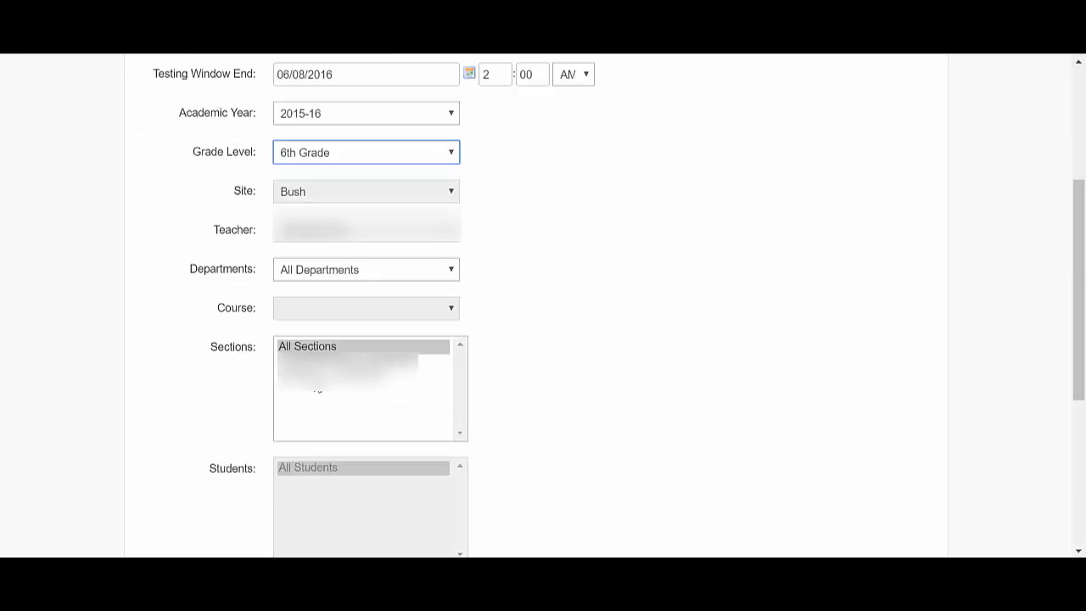
left_click(318, 384)
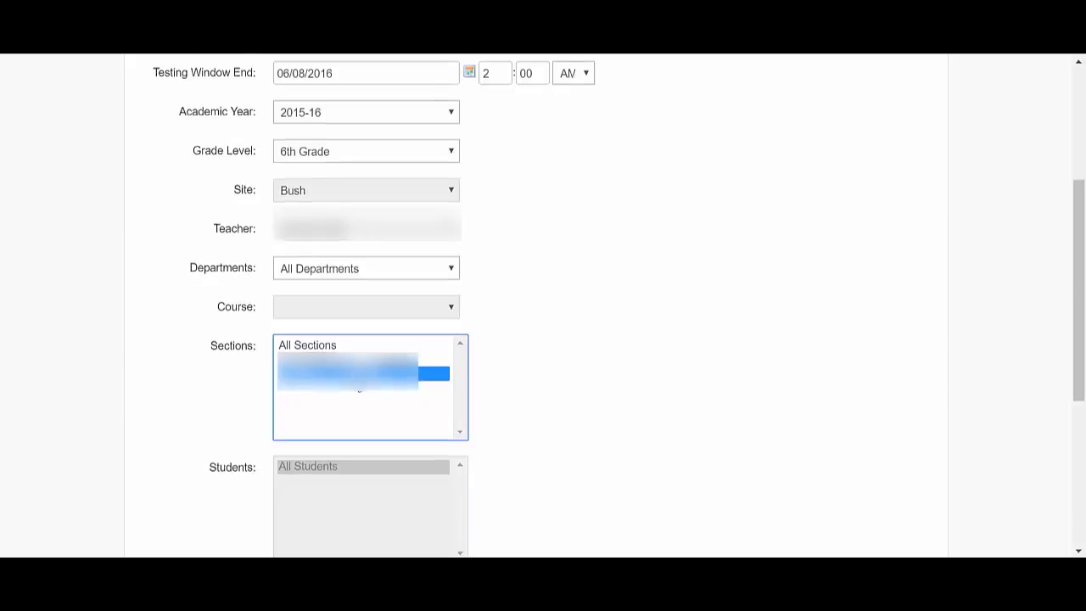
scroll(359, 381, "down", 3)
scroll(300, 306, "down", 1)
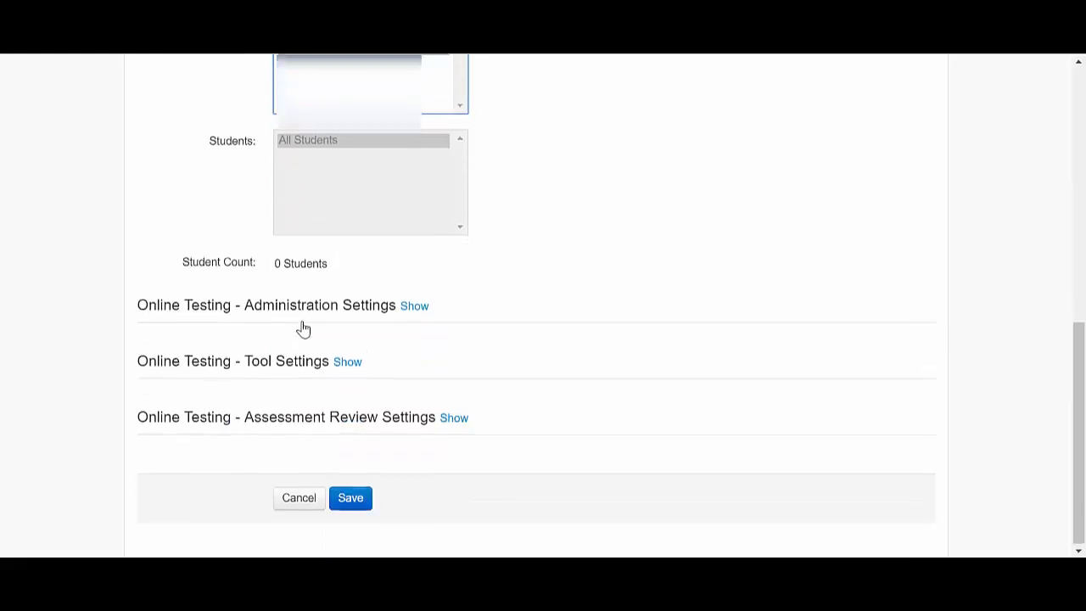
left_click(351, 498)
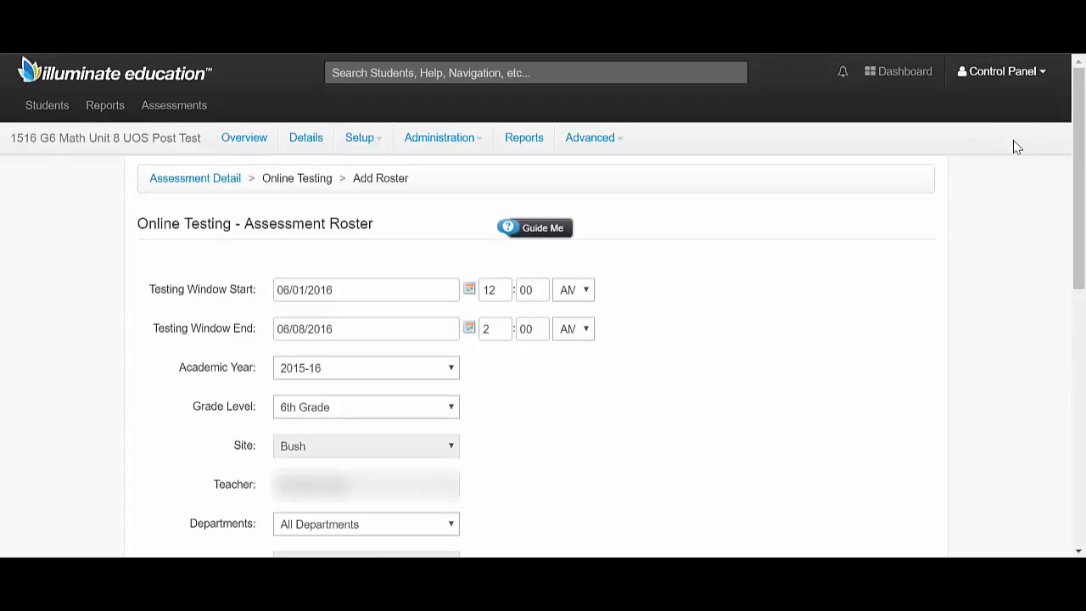
- Open the assessment's details and view the Itembank Test Booklet among its materials
left_click(321, 140)
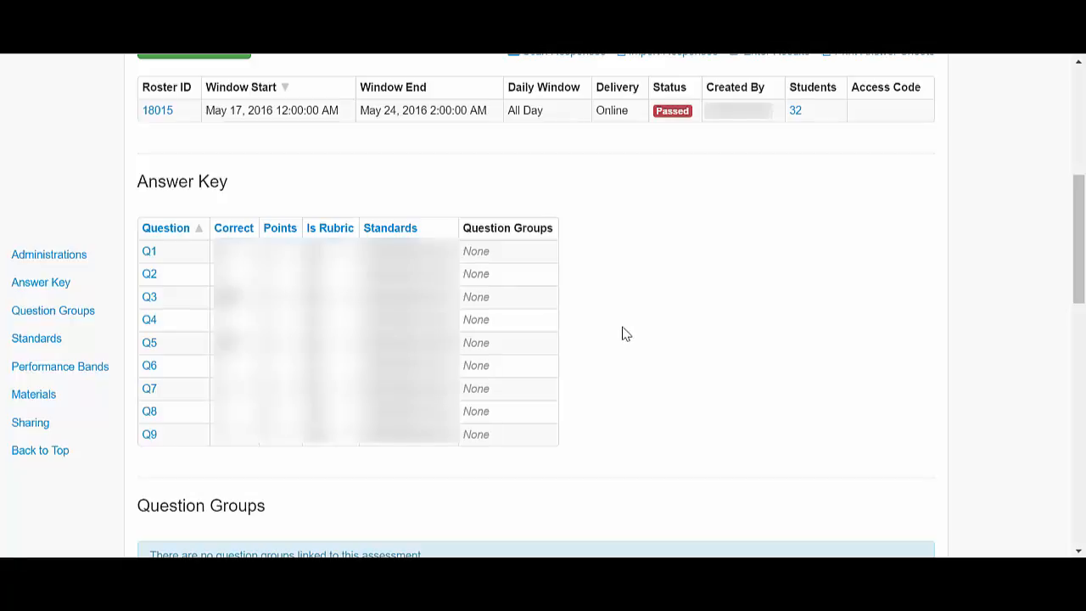
scroll(625, 333, "down", 5)
scroll(611, 323, "down", 5)
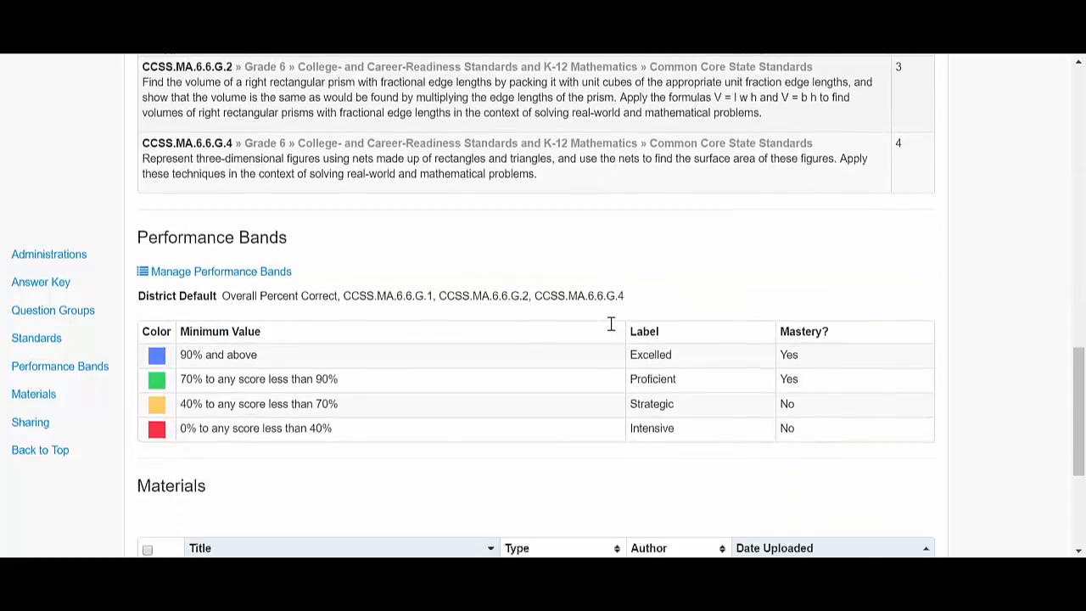
scroll(610, 325, "down", 1)
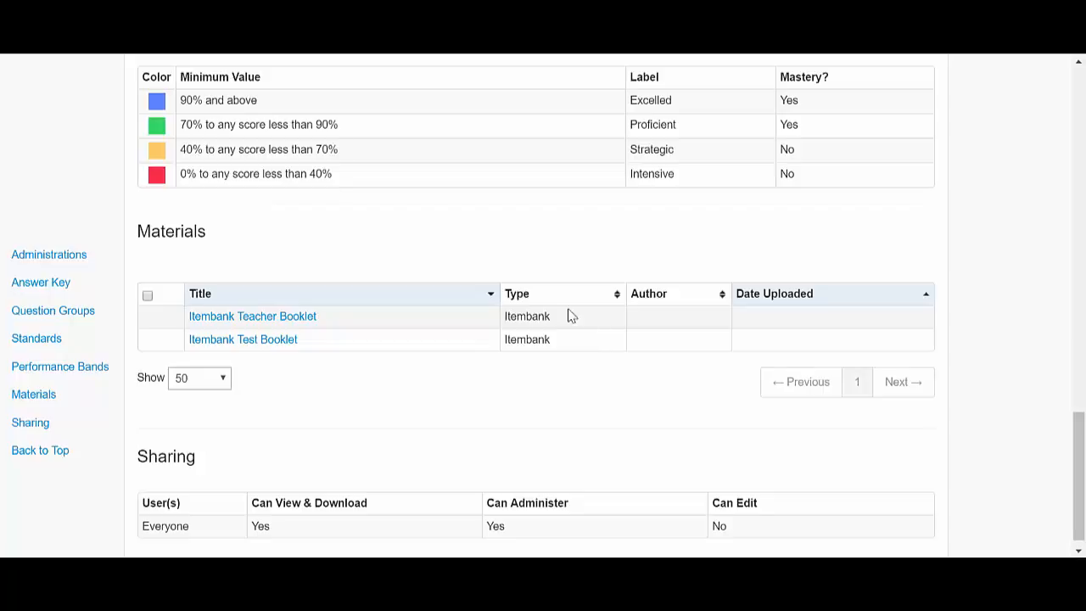
left_click(246, 344)
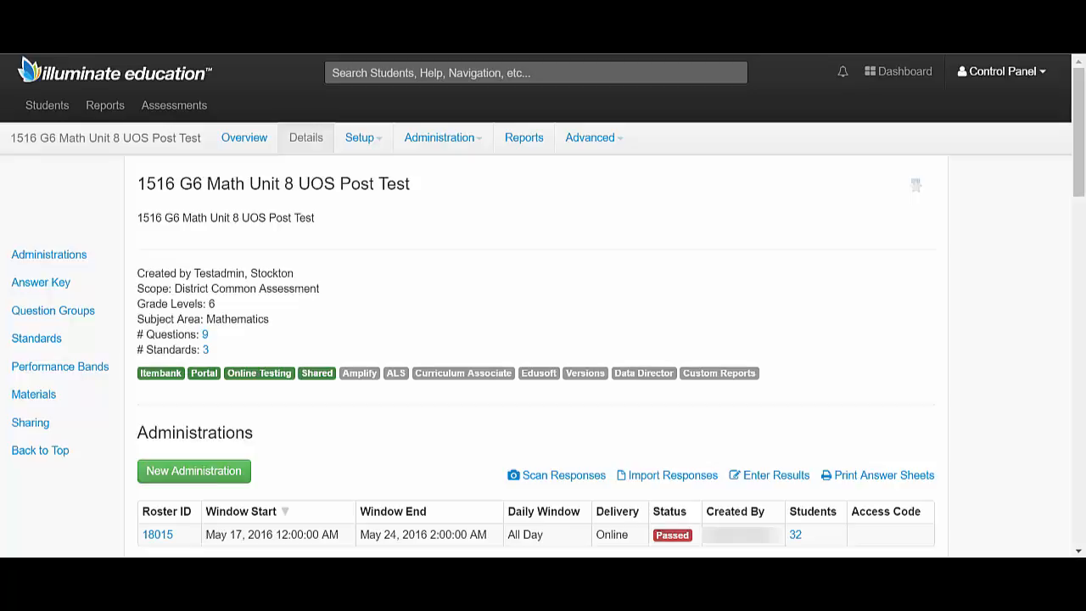
- Open a student's record from the recently accessed students in Search 2.0
left_click(58, 107)
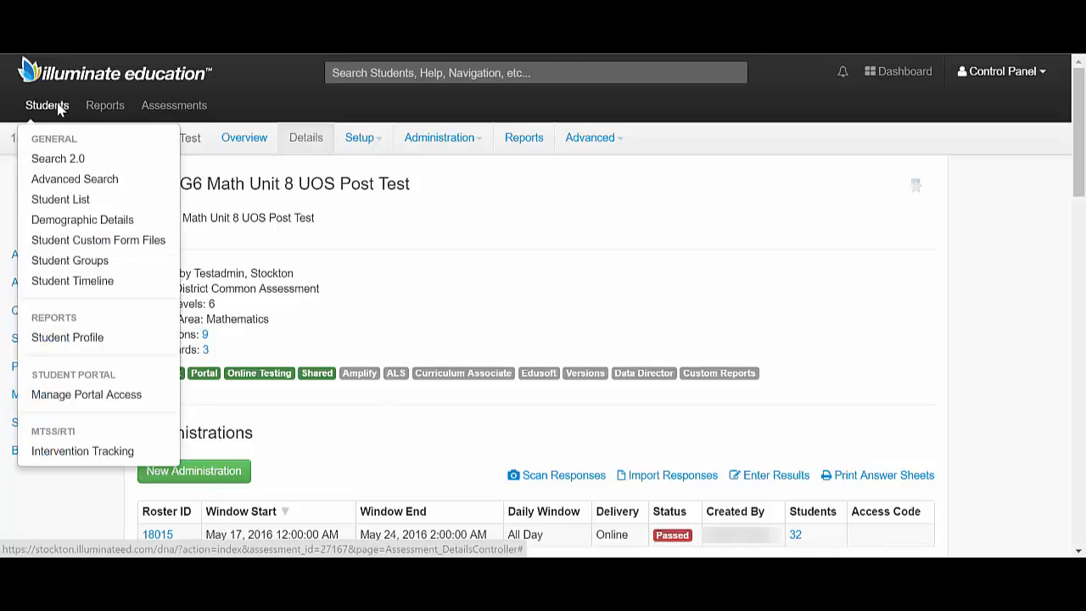
left_click(63, 160)
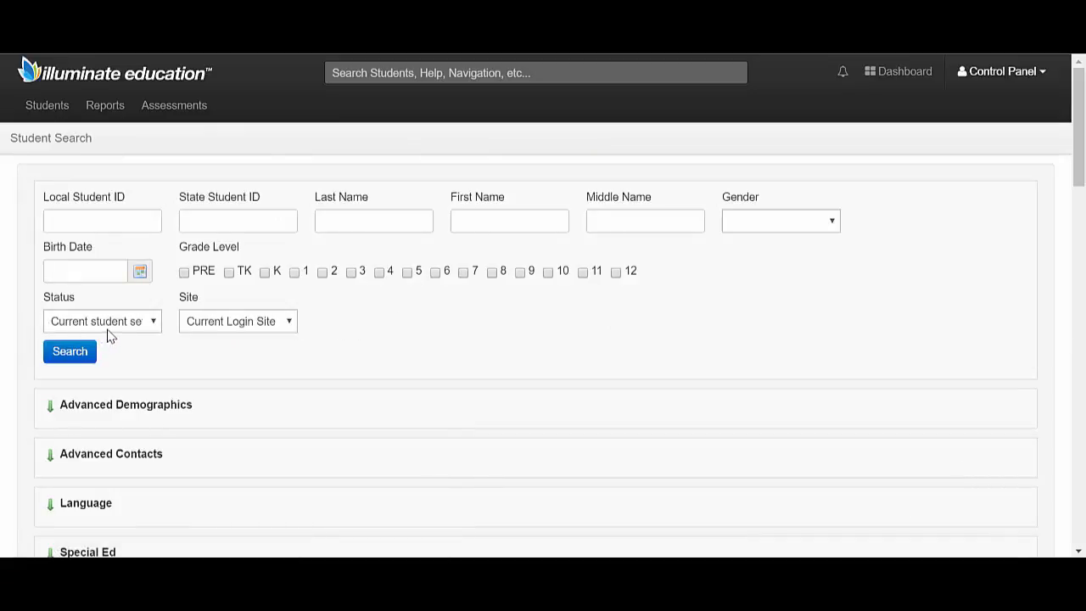
scroll(380, 329, "down", 2)
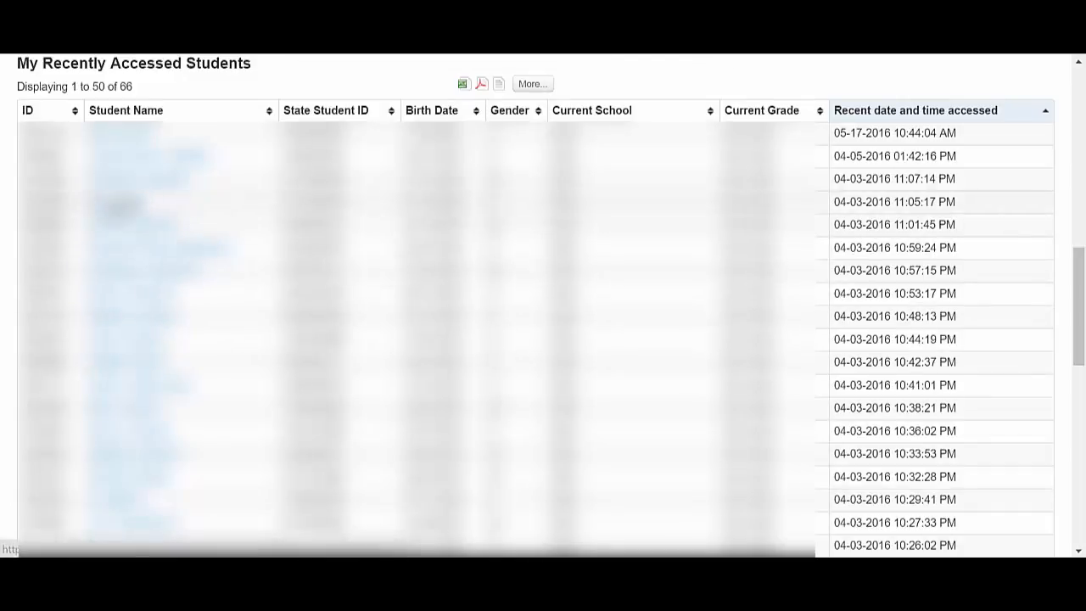
left_click(117, 207)
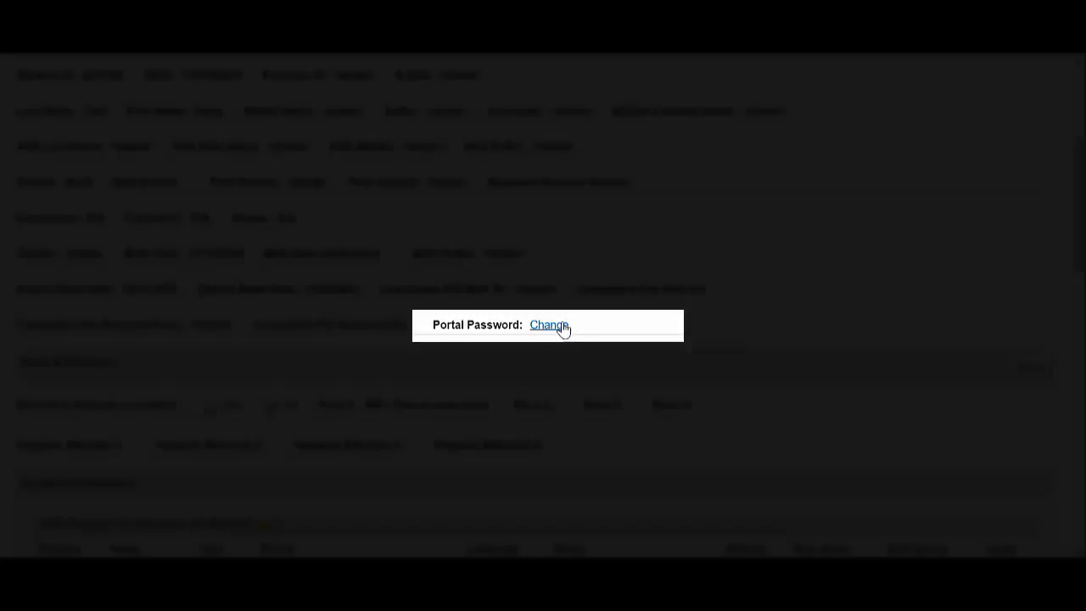
- Open the change form for the student's portal password and cancel it without entering a new one
left_click(563, 329)
left_click(338, 180)
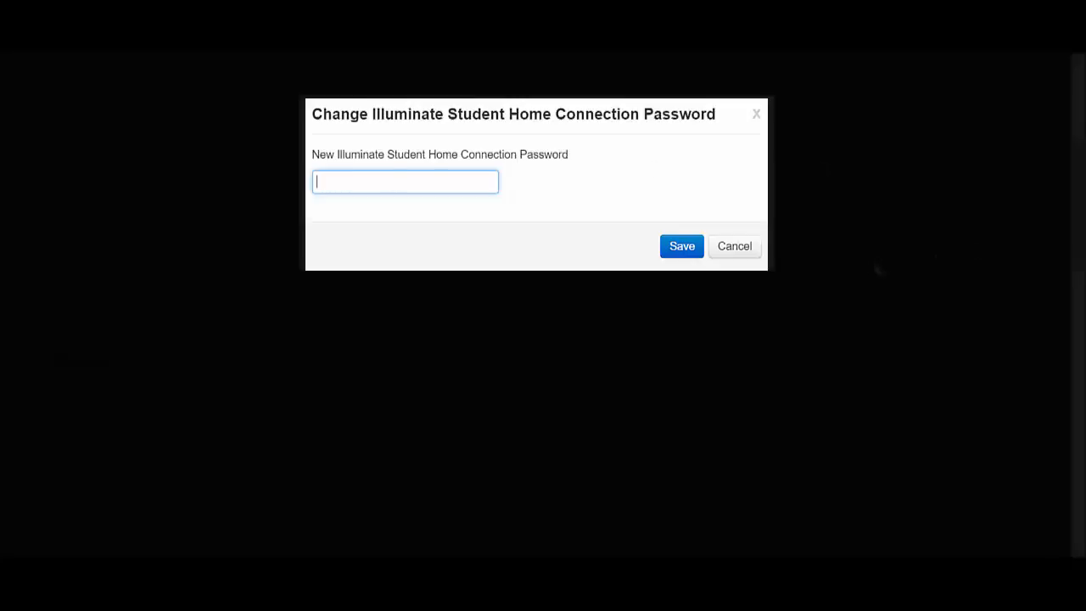
left_click(737, 248)
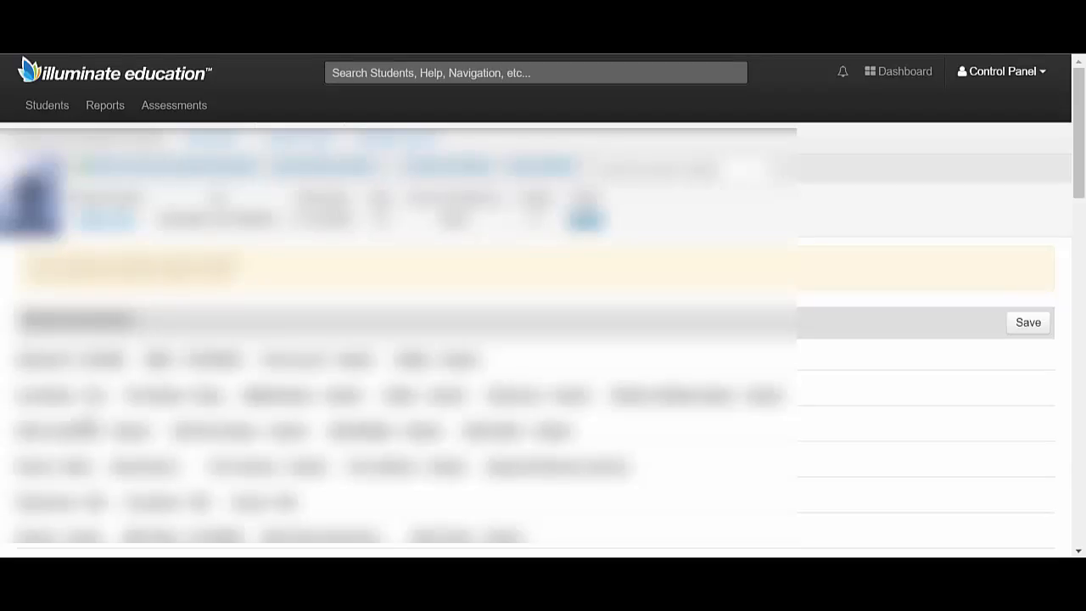
- Open student portal access management and delete the portal accounts of the first three students listed
left_click(48, 108)
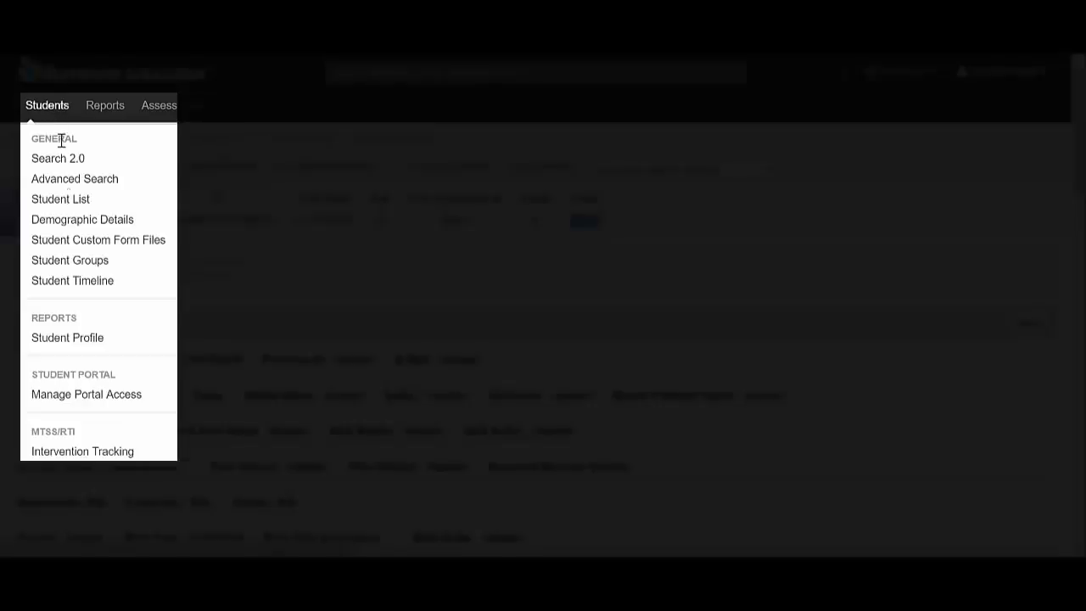
left_click(86, 394)
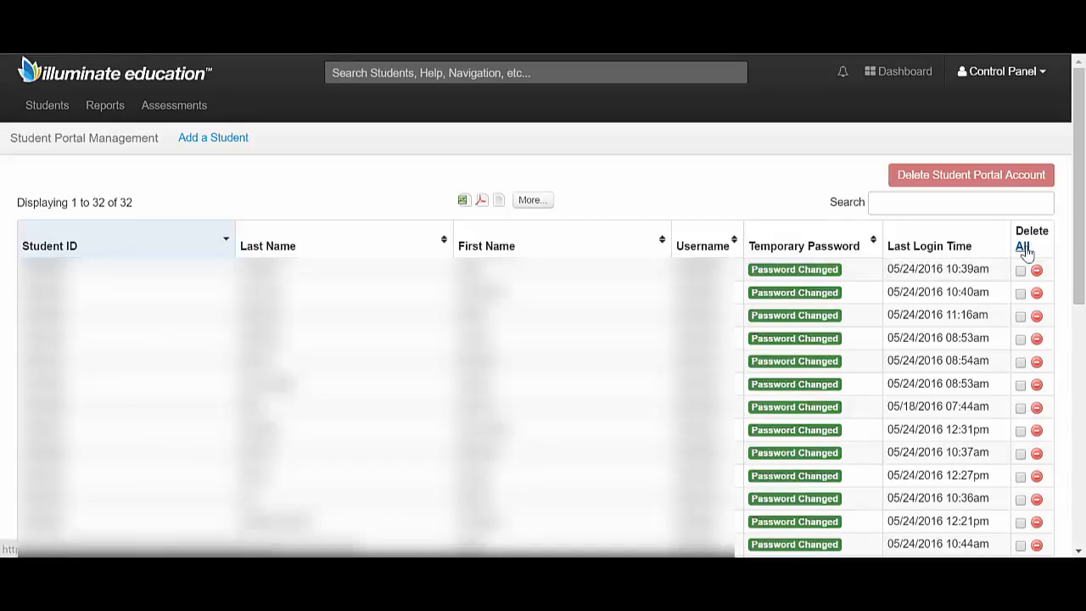
left_click(1022, 247)
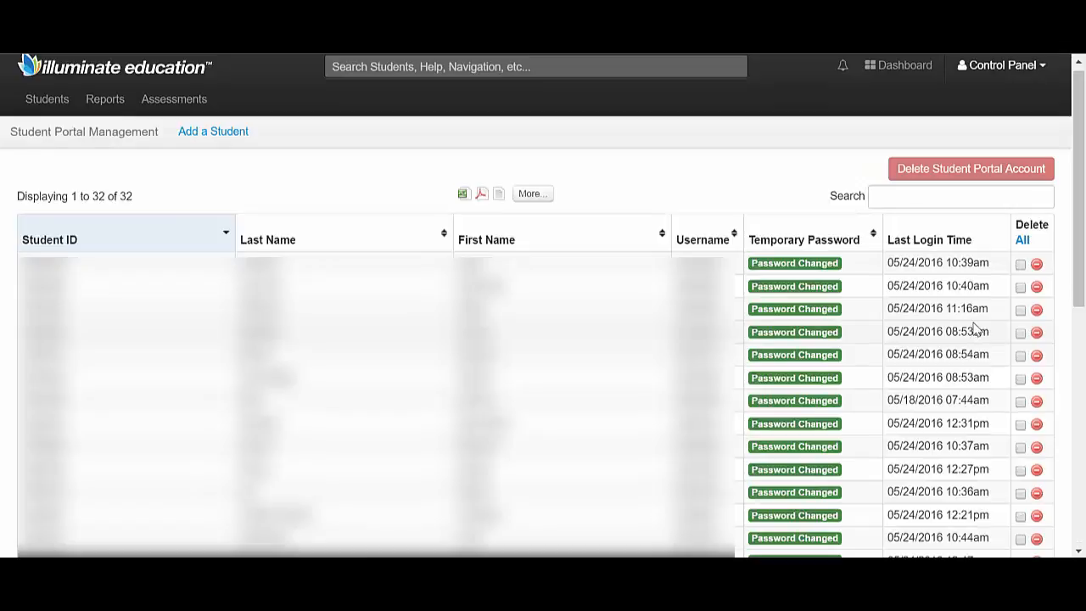
left_click(1021, 264)
left_click(1021, 286)
left_click(1020, 309)
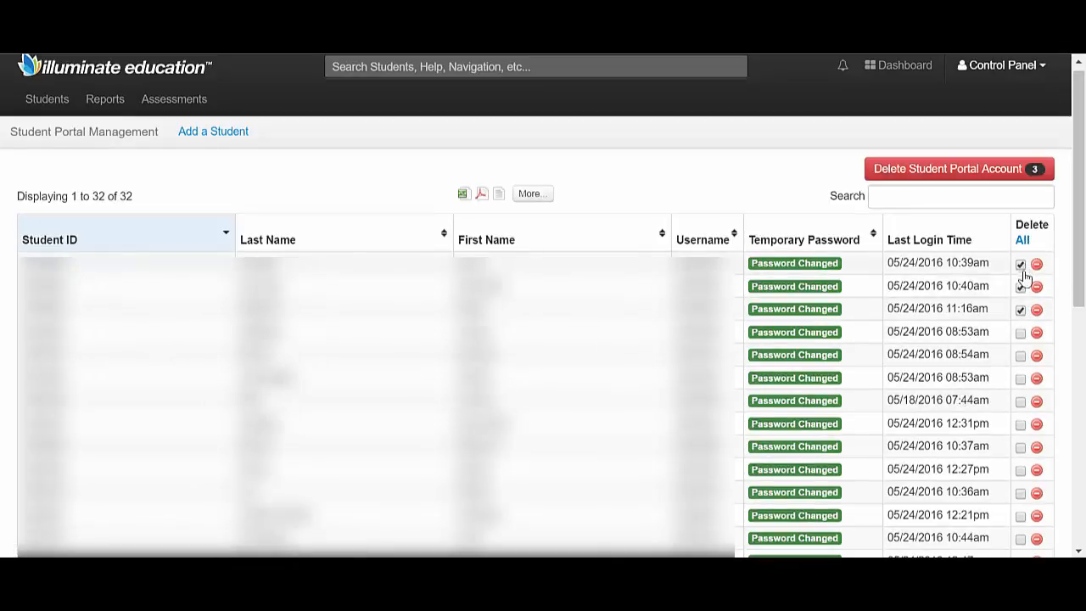
left_click(941, 170)
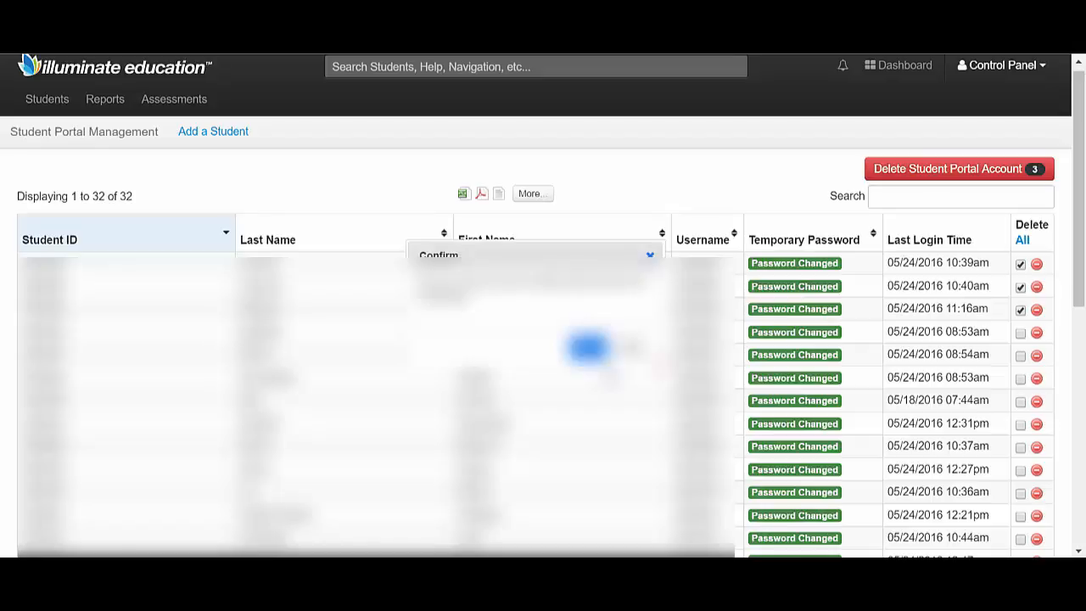
left_click(623, 348)
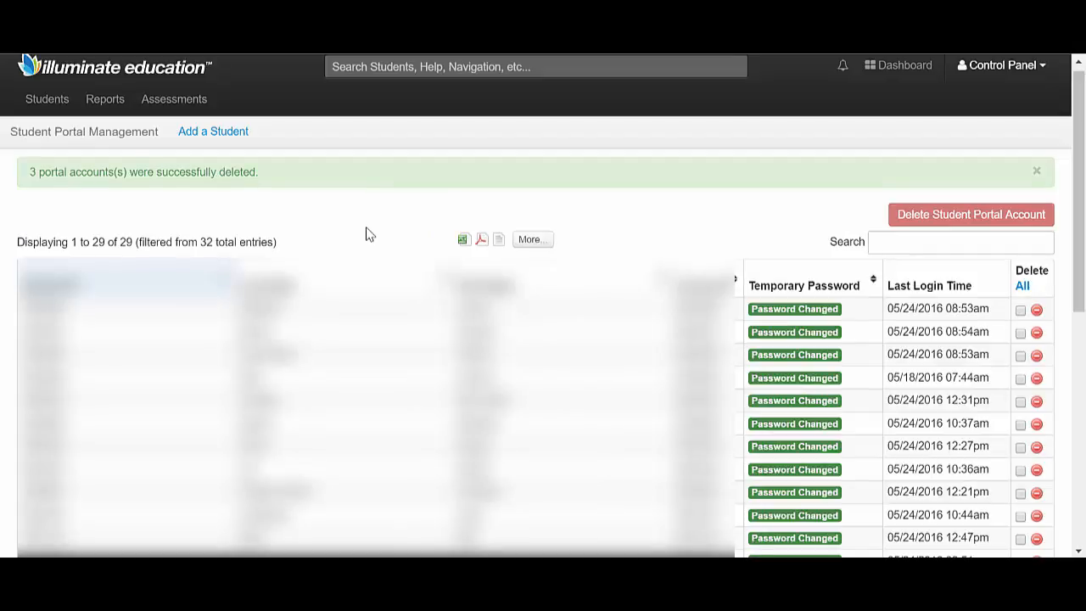
- Open the form for adding portal students and find students with All Students as the group and no optional filters
left_click(206, 130)
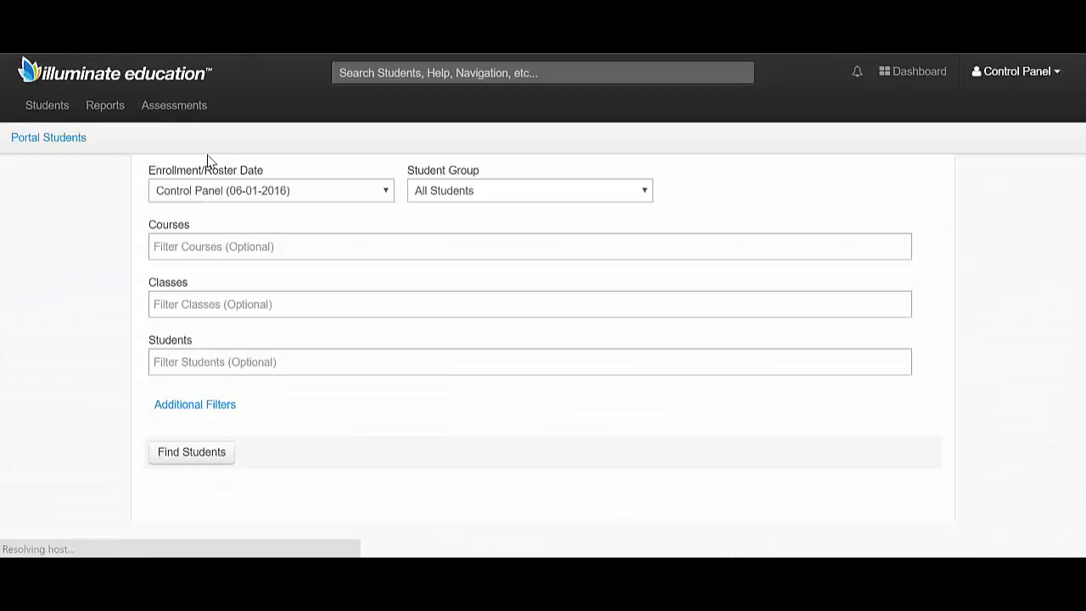
left_click(200, 464)
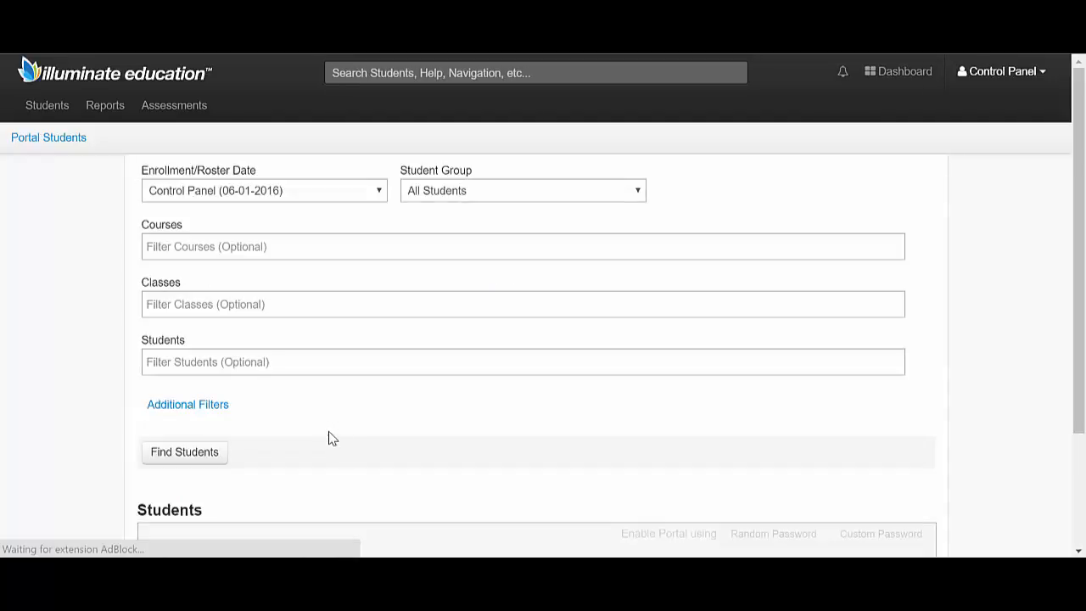
scroll(331, 437, "down", 3)
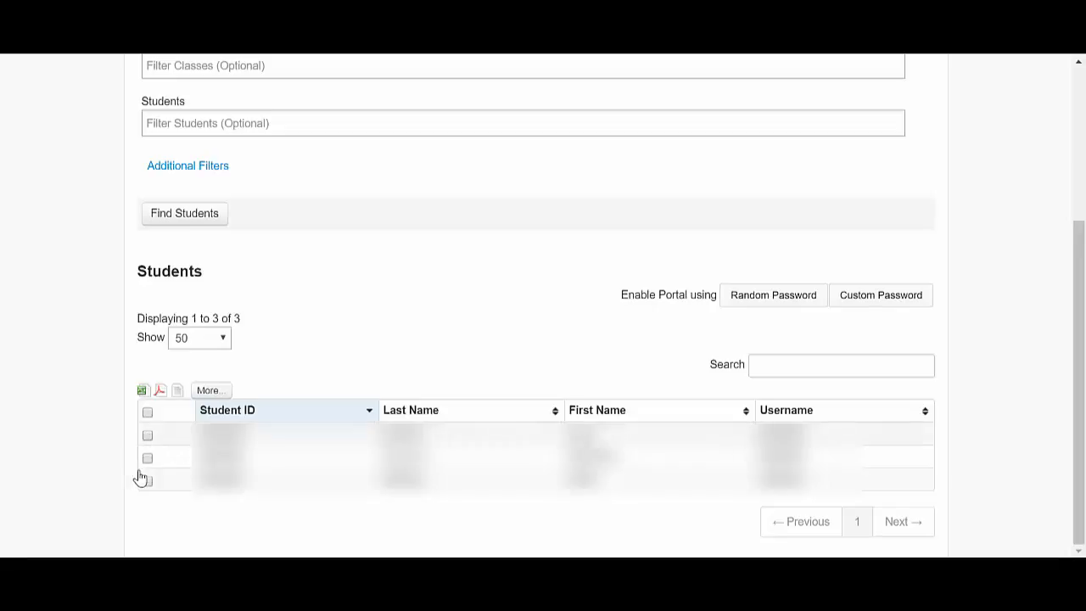
- Select all three listed students and enable their portal access with a custom temporary password
left_click(147, 436)
left_click(147, 458)
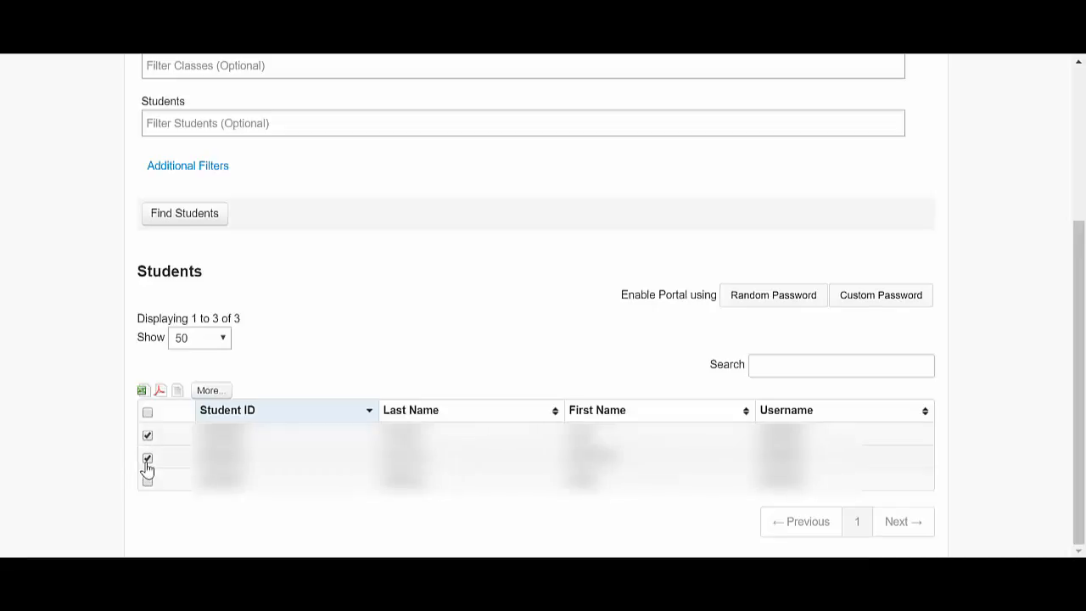
left_click(148, 481)
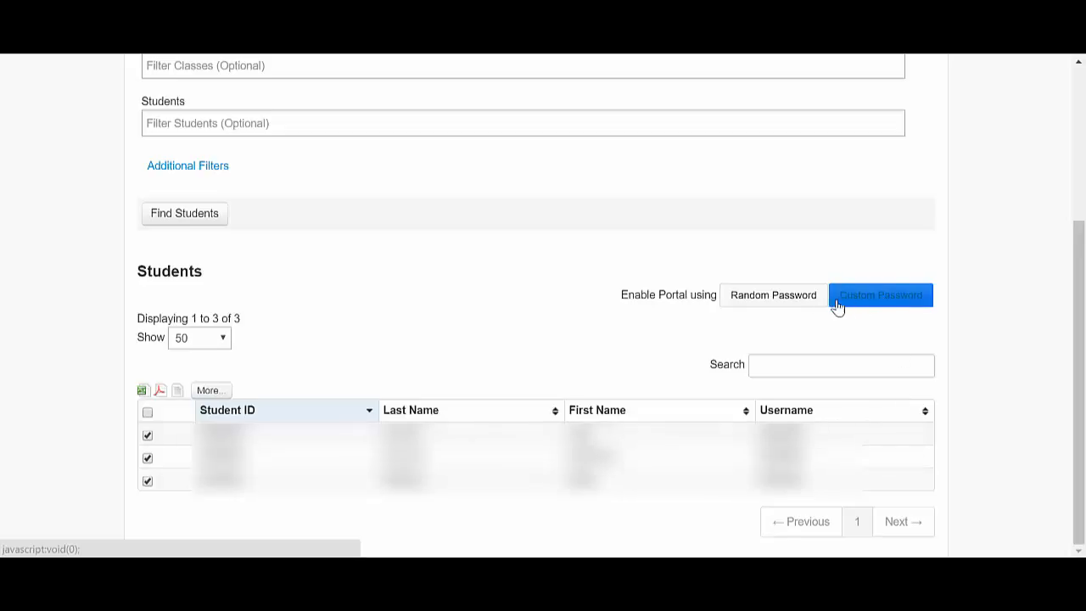
left_click(883, 297)
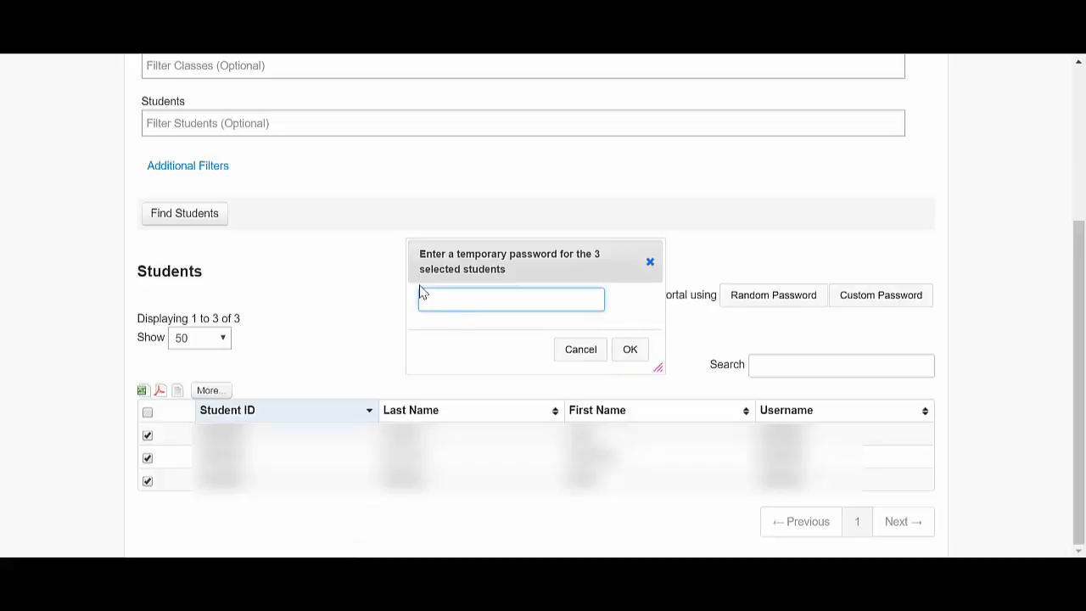
left_click(620, 357)
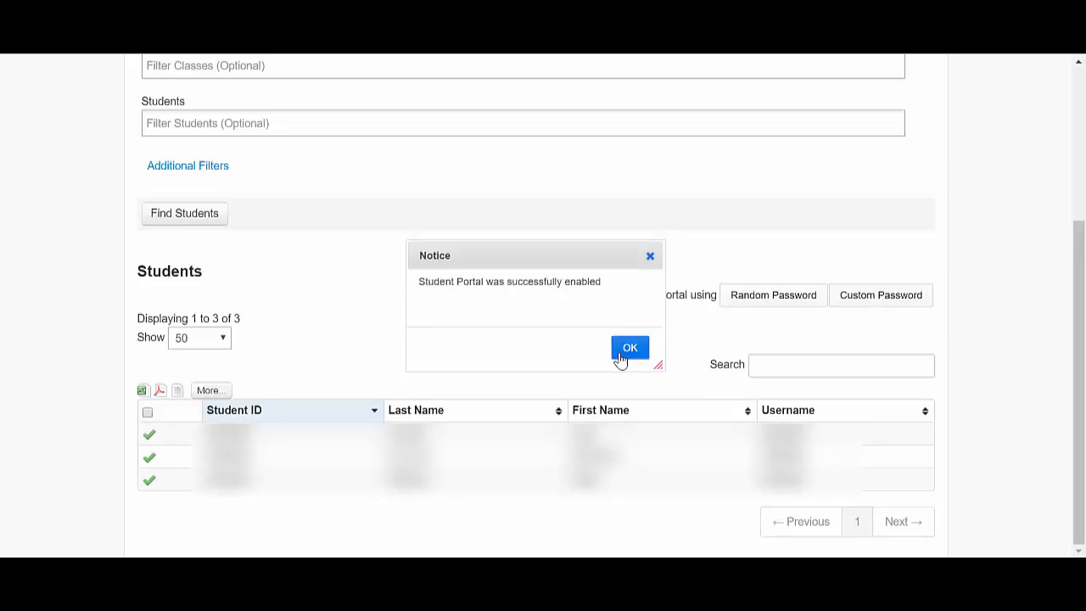
left_click(630, 348)
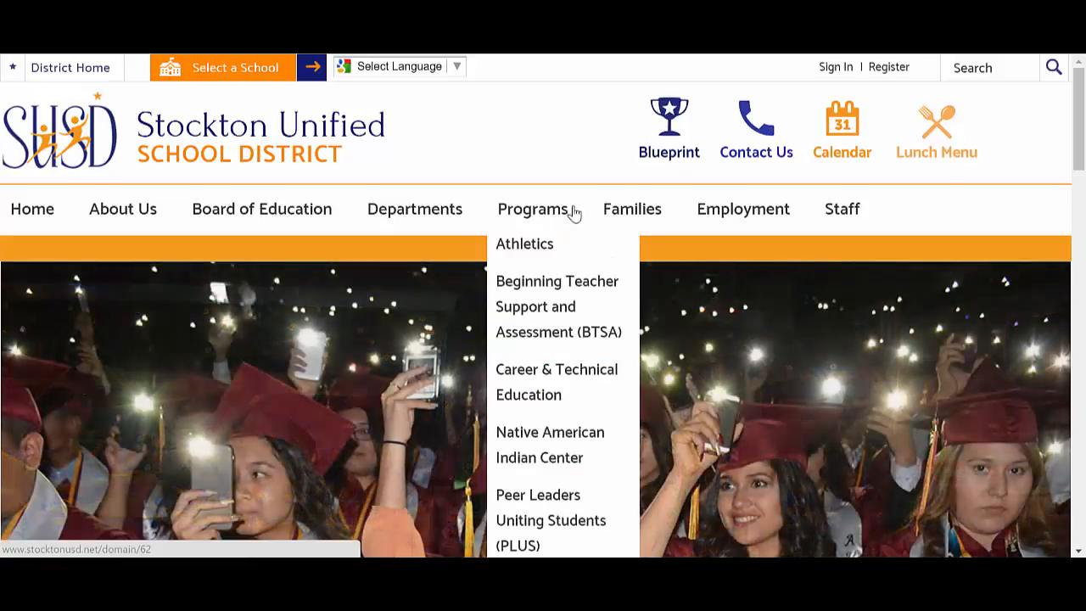
- On the Stockton Unified School District website, open the For Students page and launch the Illuminate student portal
mouse_move(634, 212)
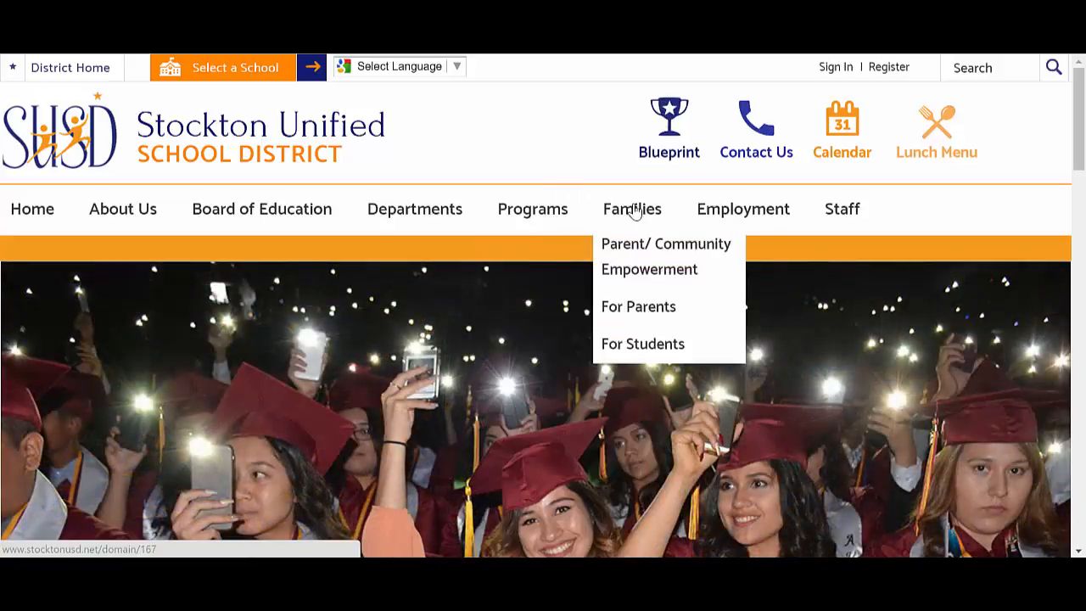
left_click(636, 347)
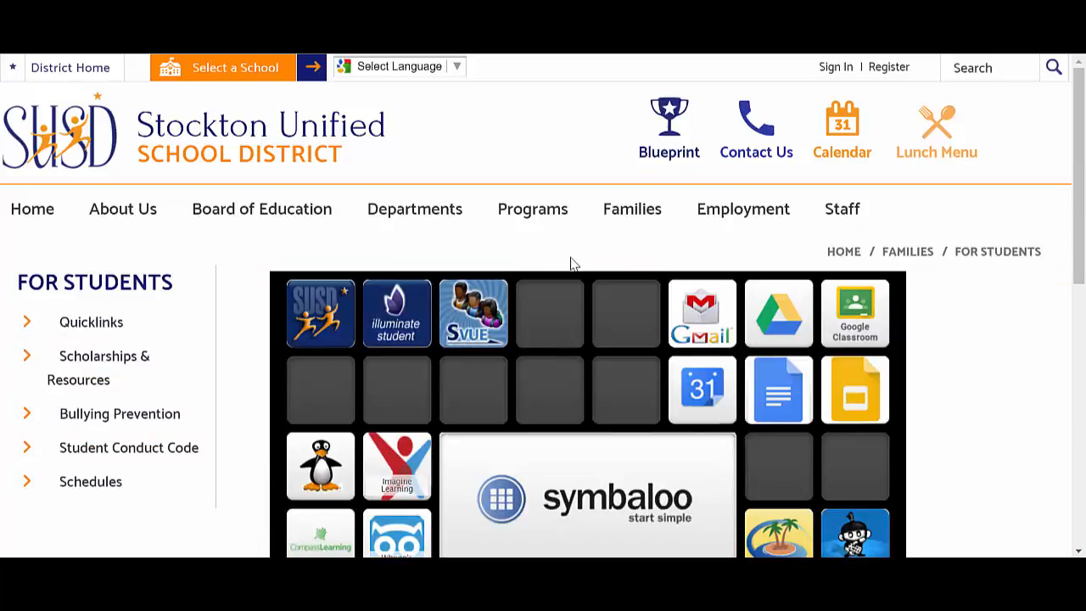
left_click(407, 315)
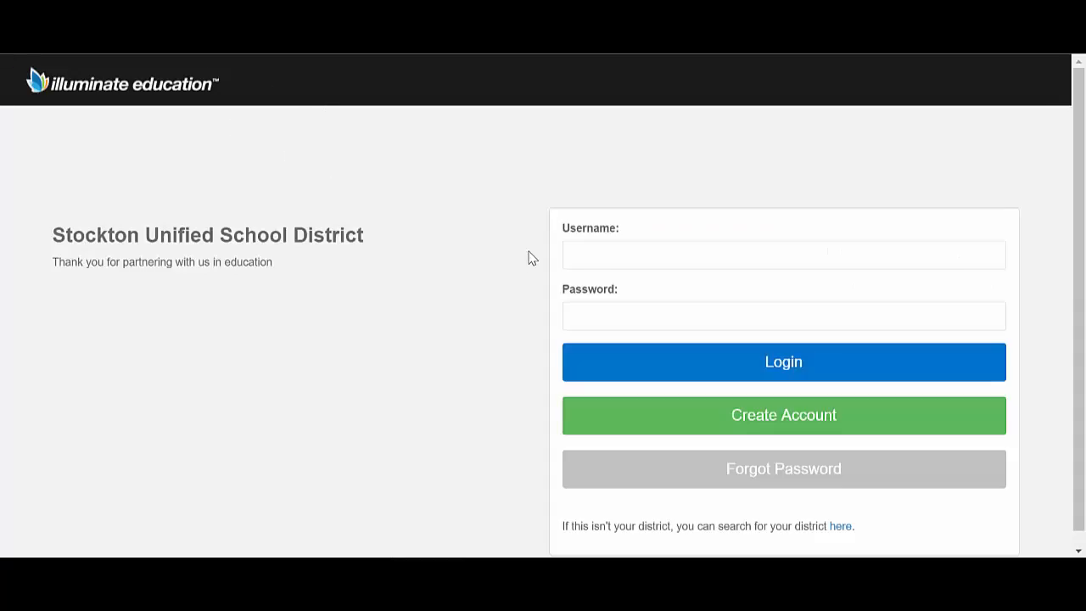
- Log in to the student portal by entering the student's username and temporary password
left_click(657, 263)
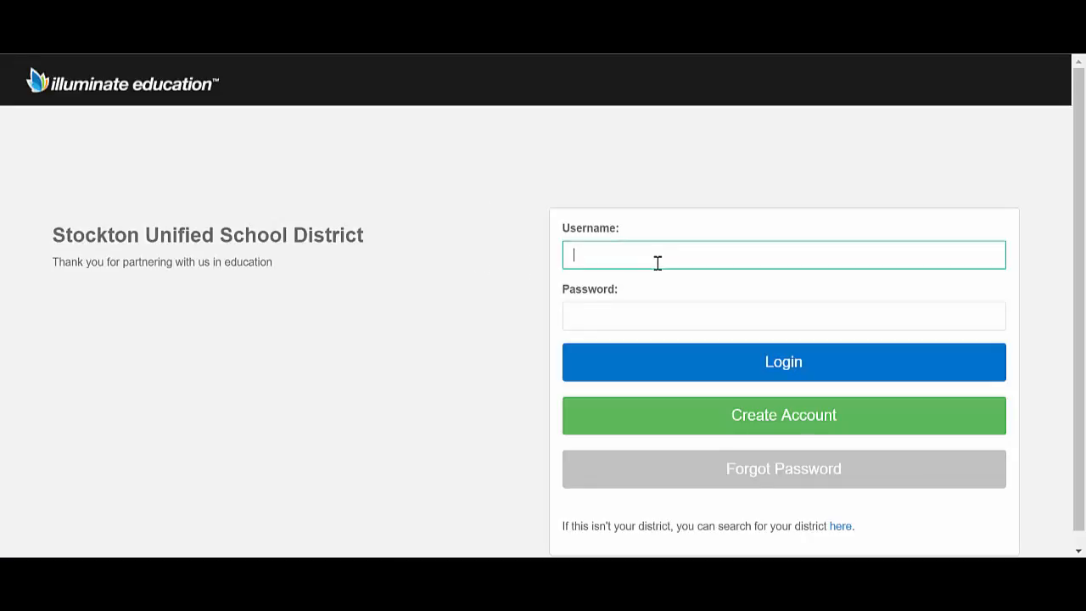
type("*****")
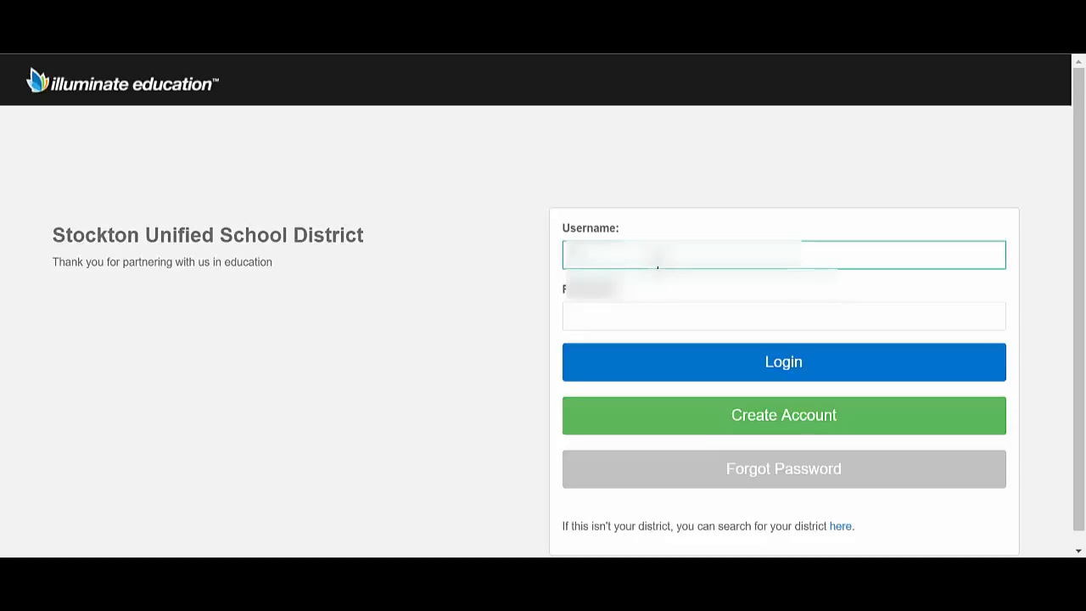
type("**")
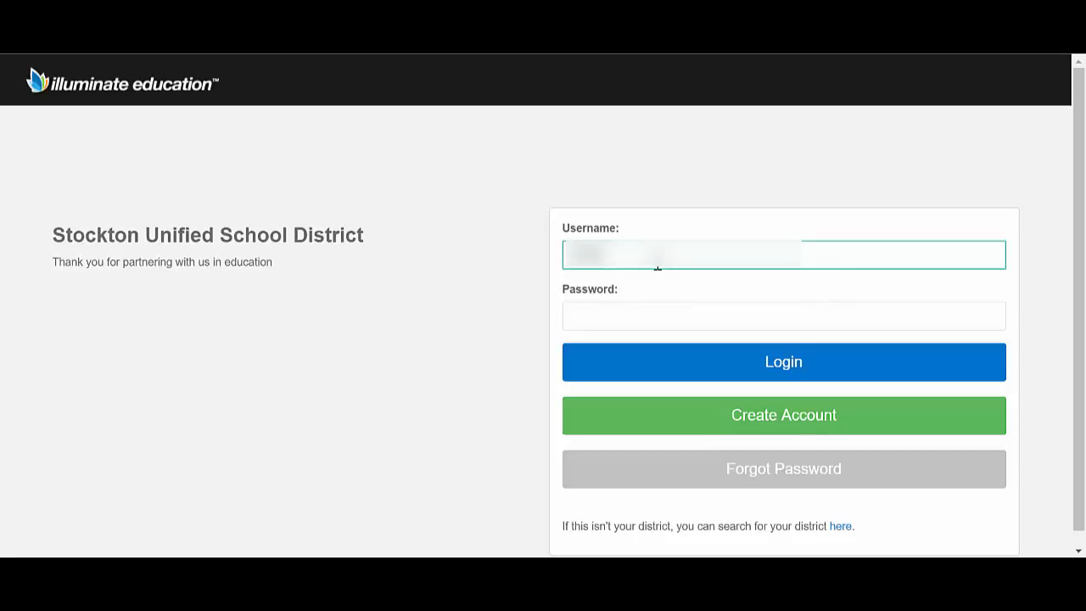
type("**")
left_click(661, 313)
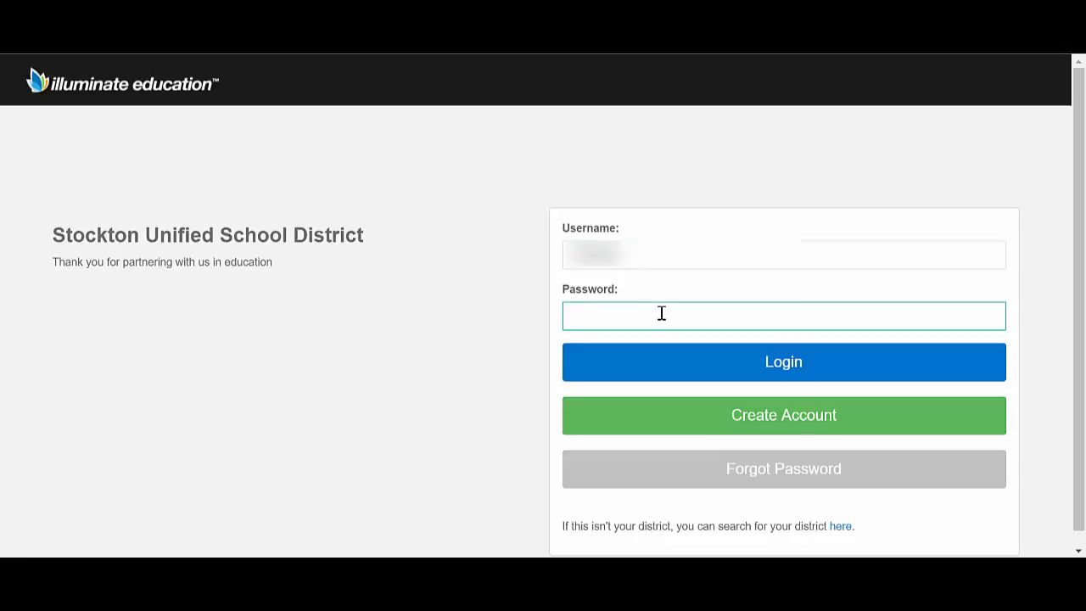
type("••••••••")
left_click(656, 363)
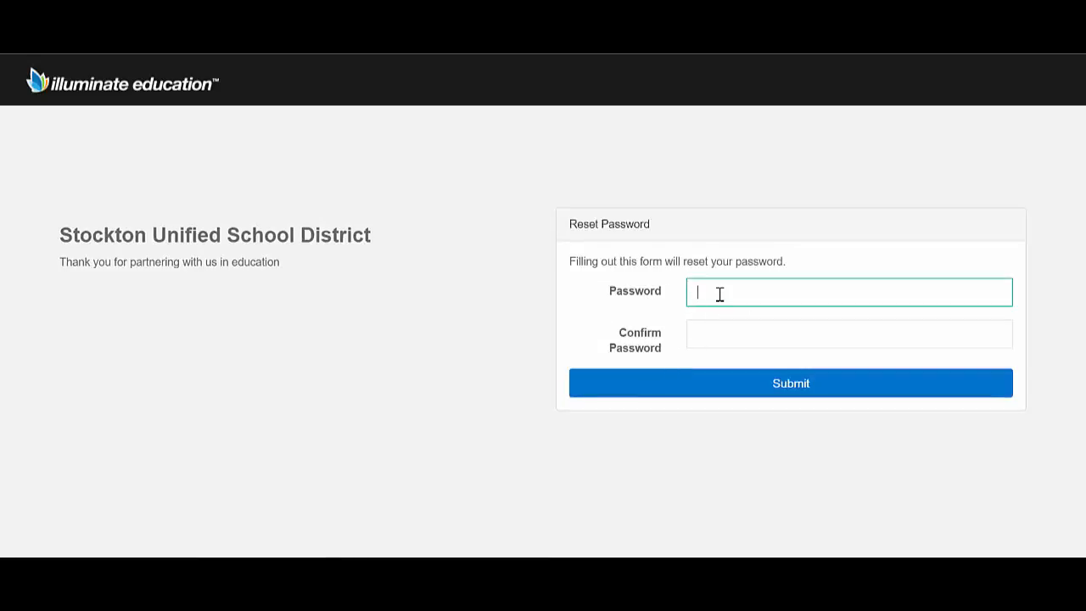
- Place the cursor in the password confirmation field of the Reset Password form
left_click(730, 335)
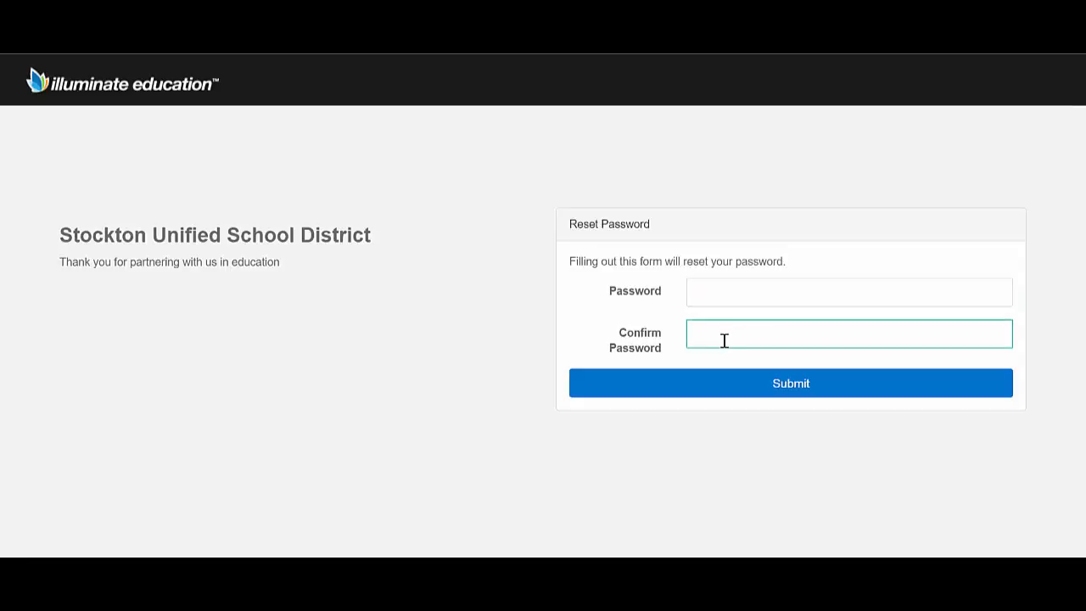